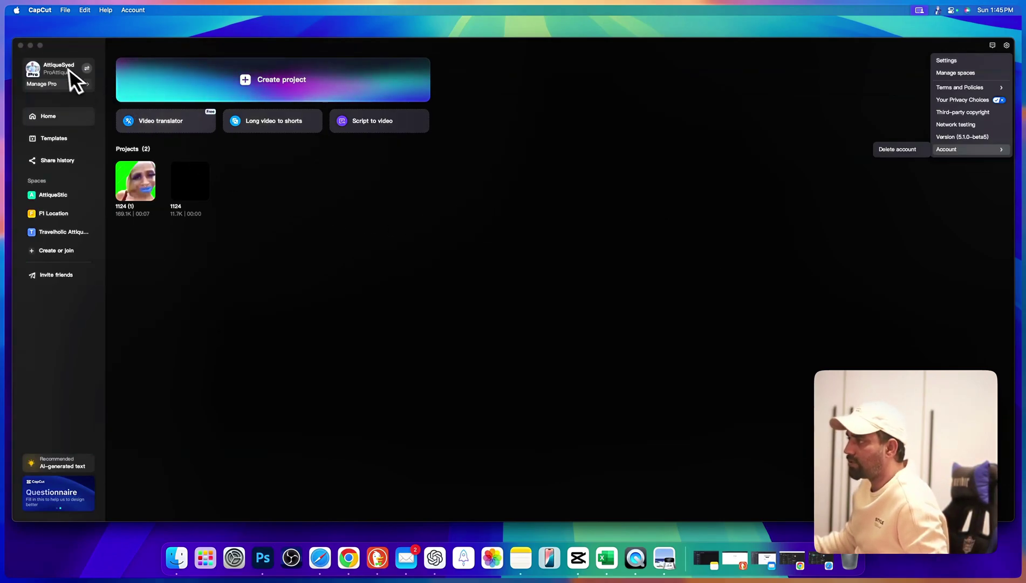
Step: Search the desktop Templates for 'meme' and start using the Stranger's Car Meme template
click(99, 53)
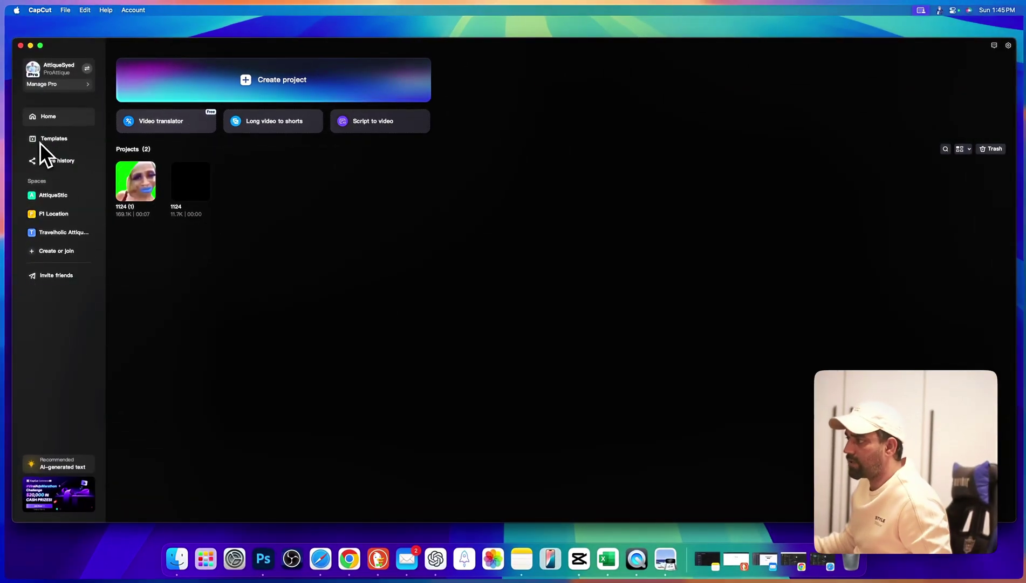
click(48, 137)
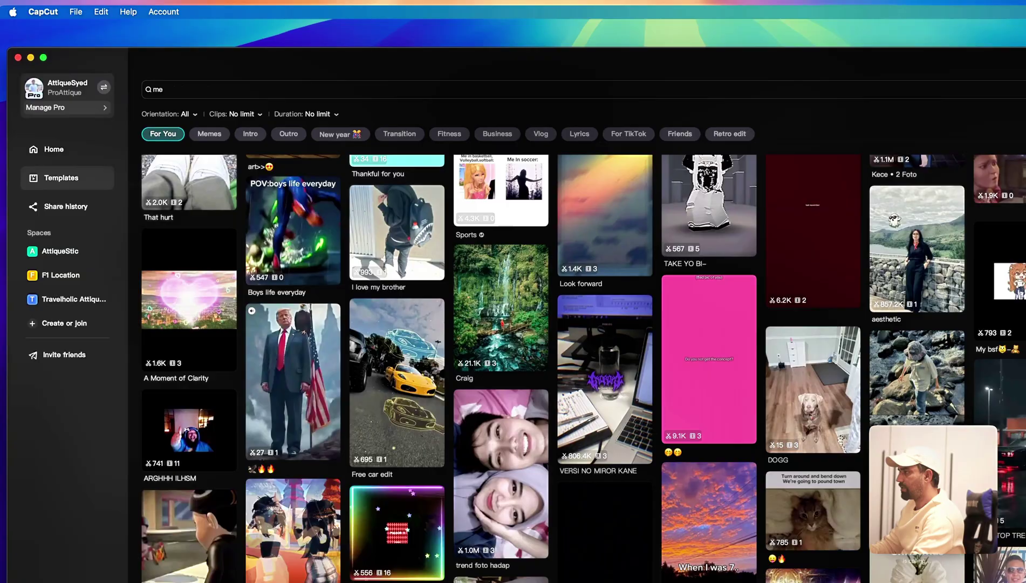
text(meme)
key(Return)
click(388, 141)
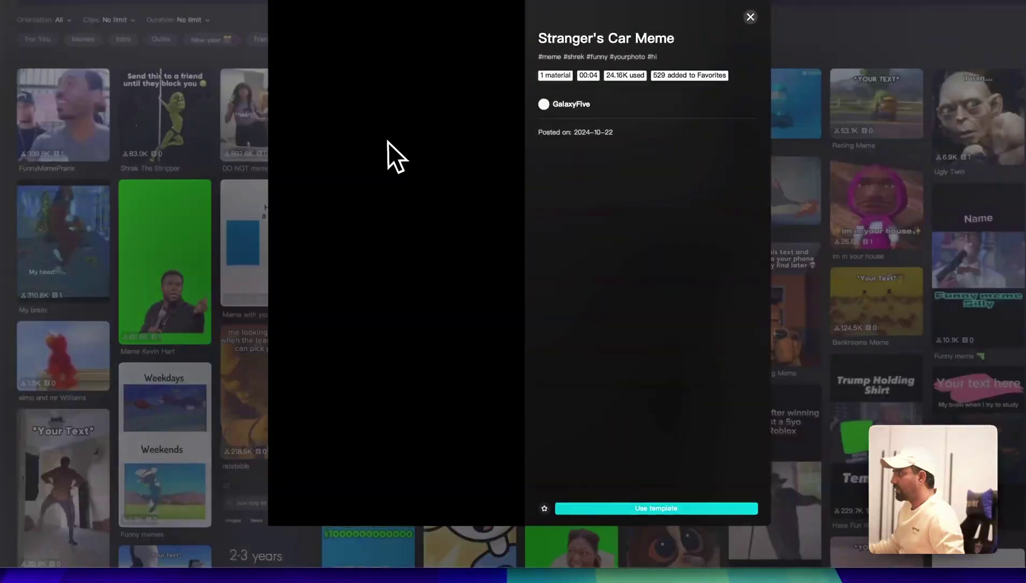
click(633, 510)
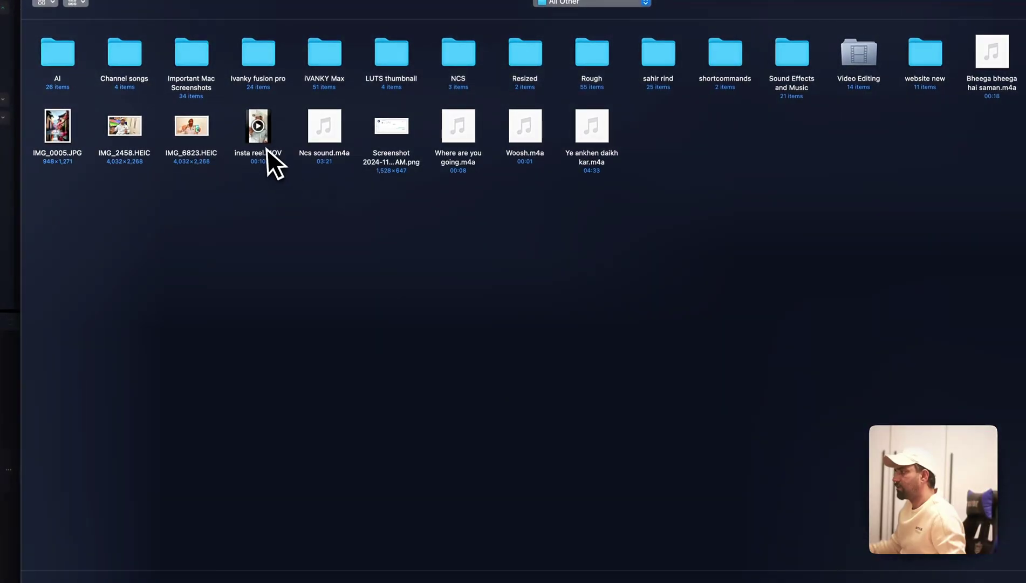
Step: Fill the template with IMG_2458, IMG_6823 and insta reel.MOV, then close the preview
drag(246, 183, 133, 152)
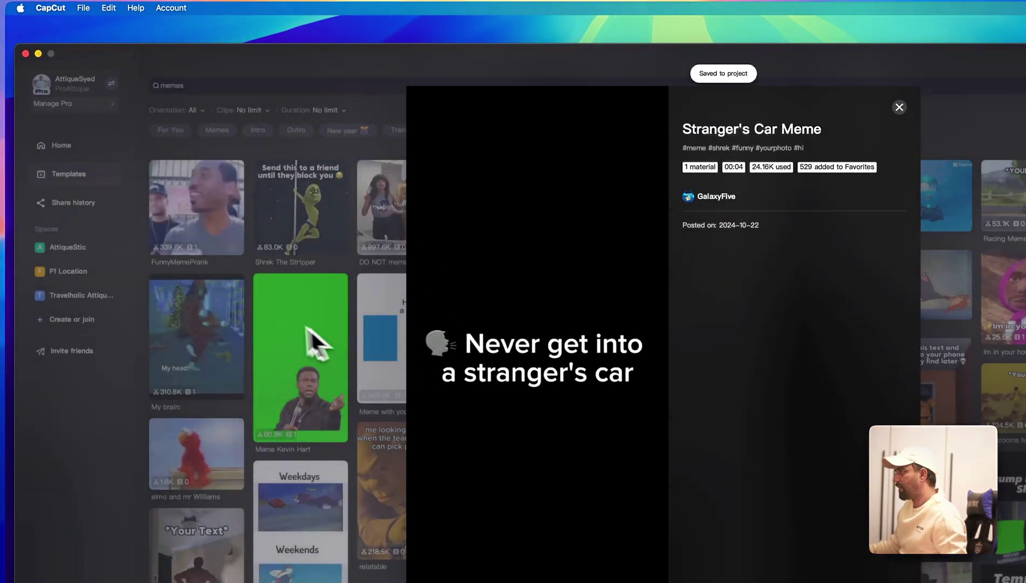
click(196, 305)
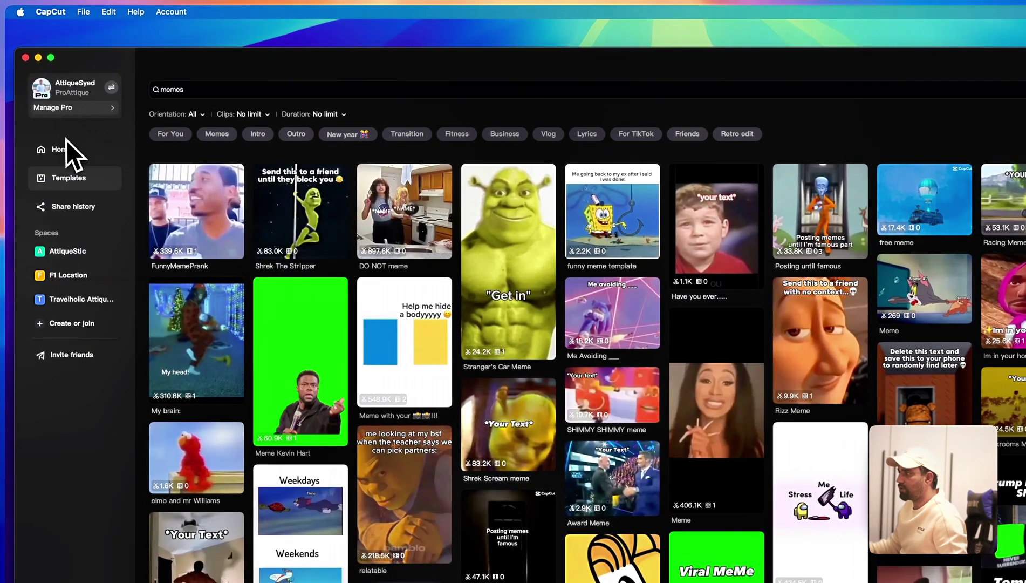
Step: Build a new project from the 'beautiful things' template found by searching 'nature'
click(66, 145)
click(430, 116)
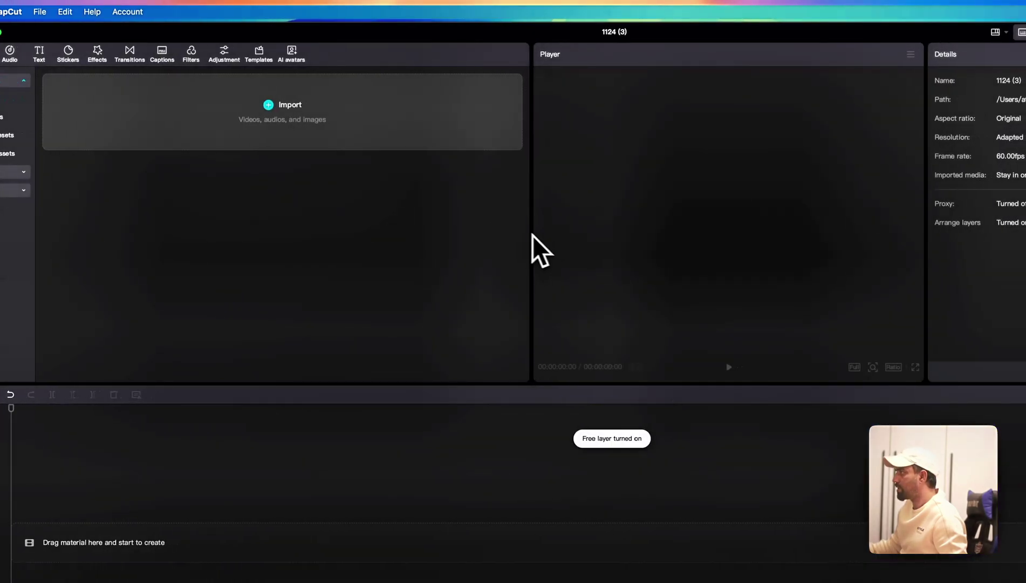
click(256, 56)
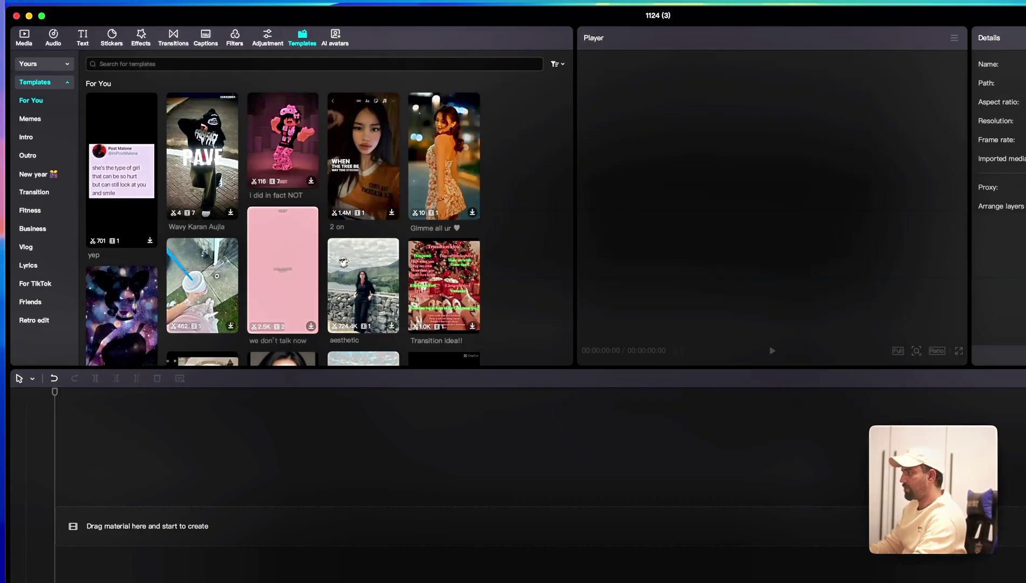
text(nature)
key(Return)
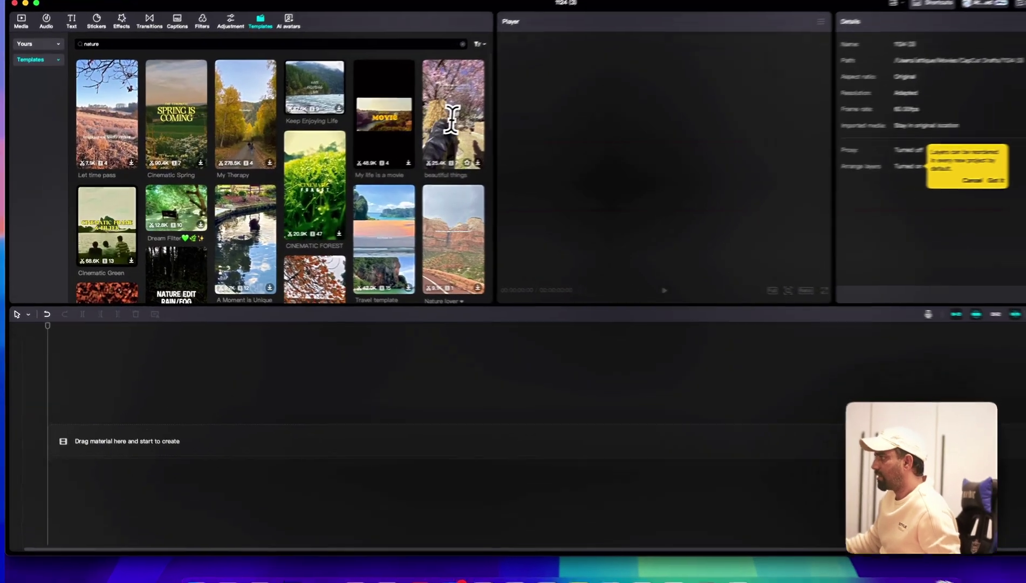
mouse_move(407, 129)
mouse_down()
mouse_move(137, 464)
mouse_move(140, 447)
mouse_up()
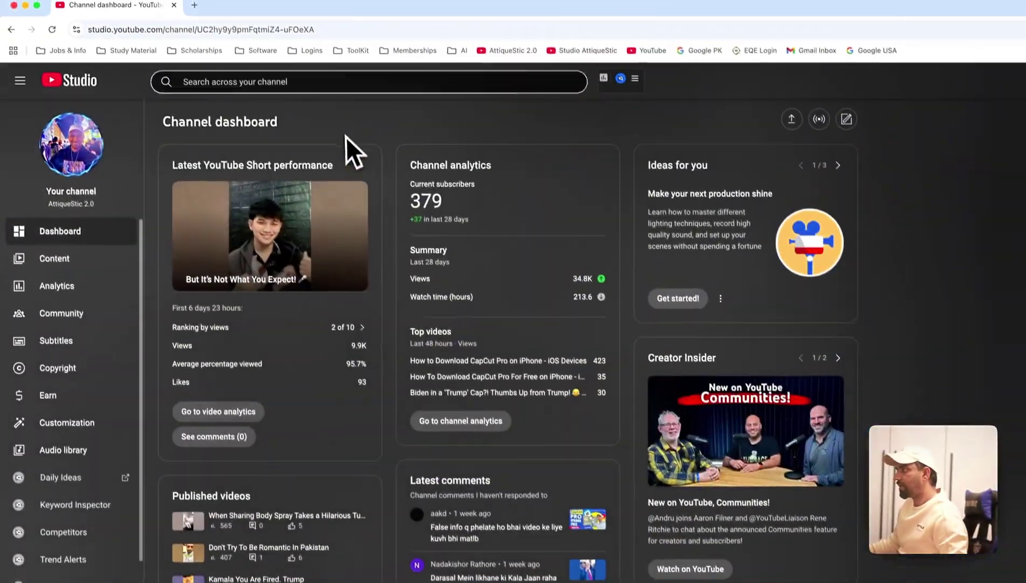
Step: Load the pasted capcut.com address in a new Chrome tab
key(super+t)
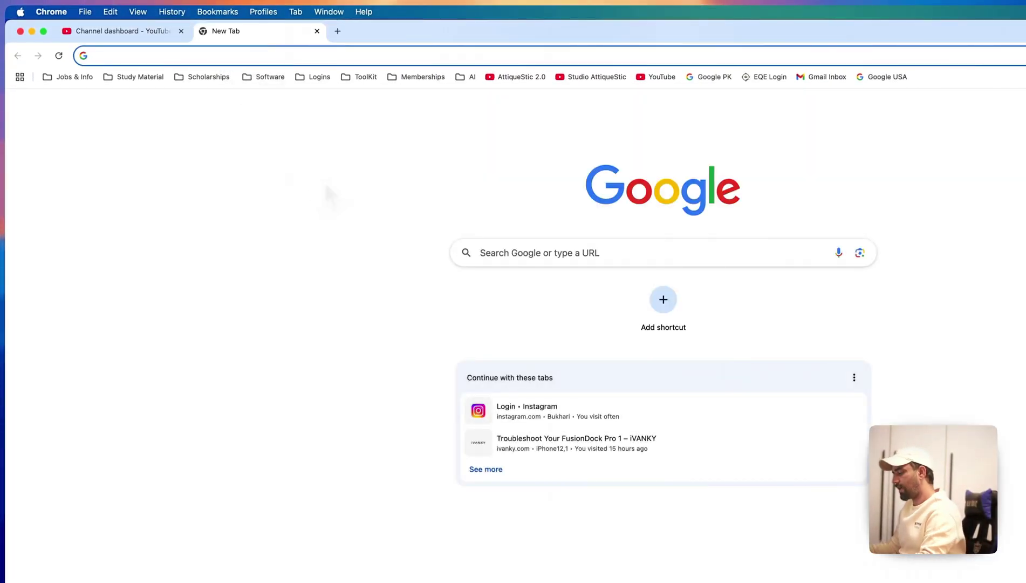
text(https://www.capcut.com/my-edit)
key(Return)
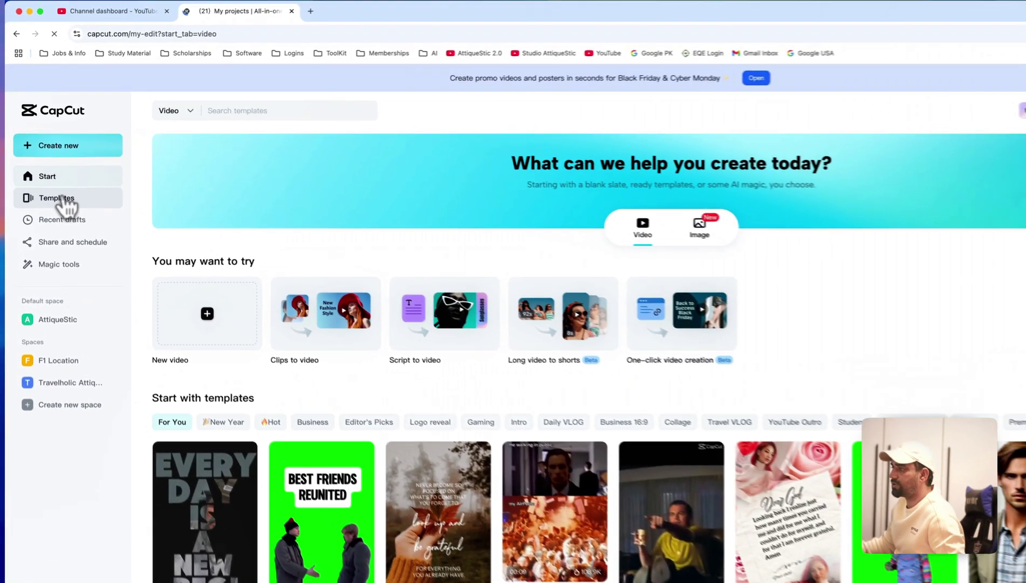
Step: Open the SMILE AND STAR AGAIN template from CapCut Online's Templates library
click(50, 183)
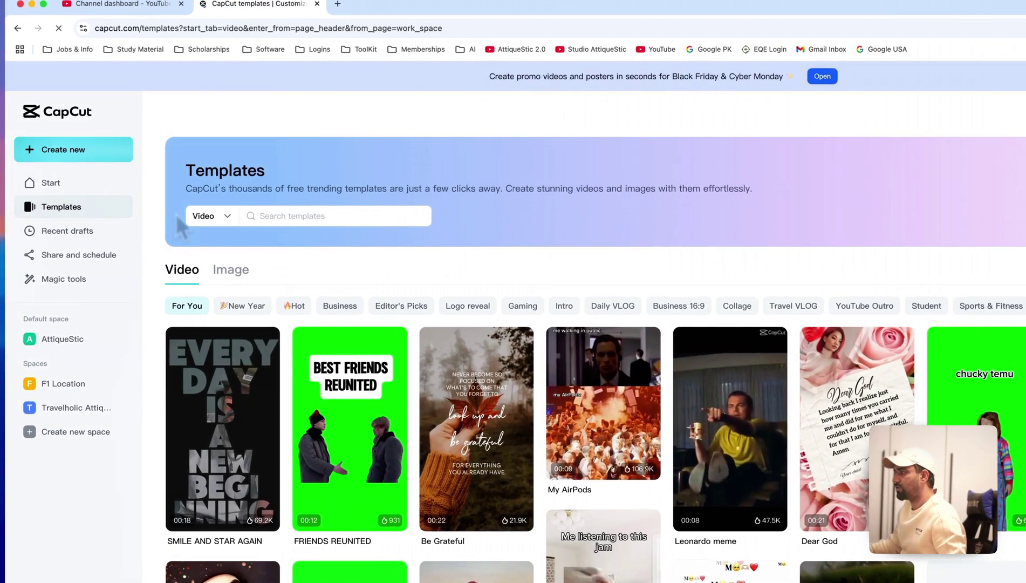
scroll(380, 233, down, 3)
click(208, 317)
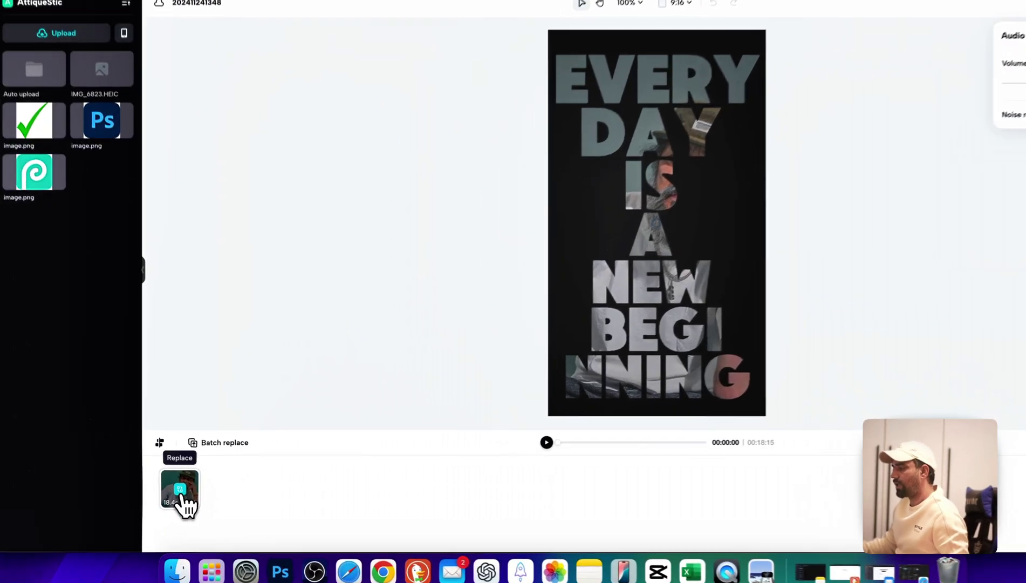
Step: Replace the template clip with your own file and bring up the clip's options
click(200, 496)
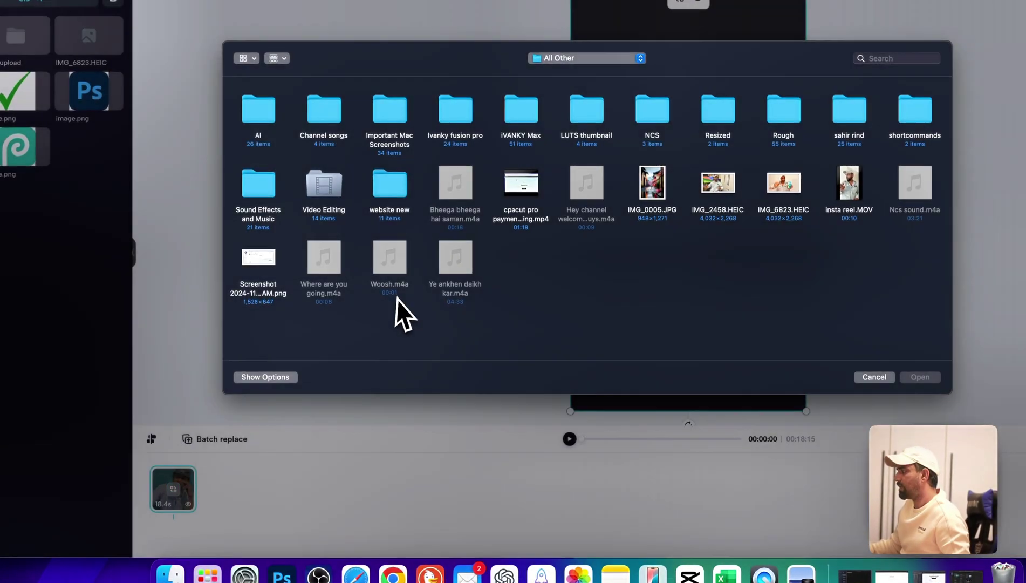
double_click(374, 342)
click(164, 491)
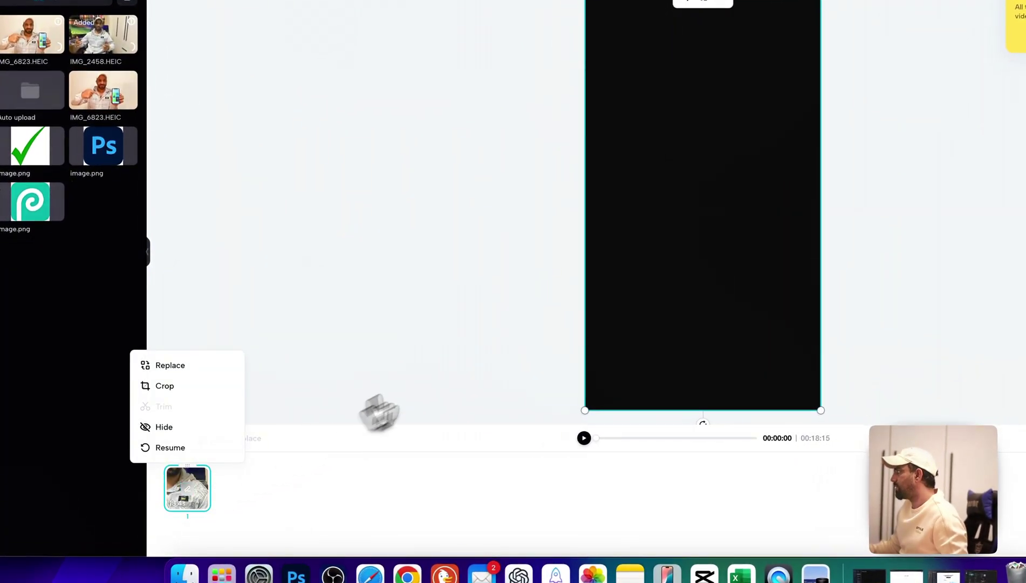